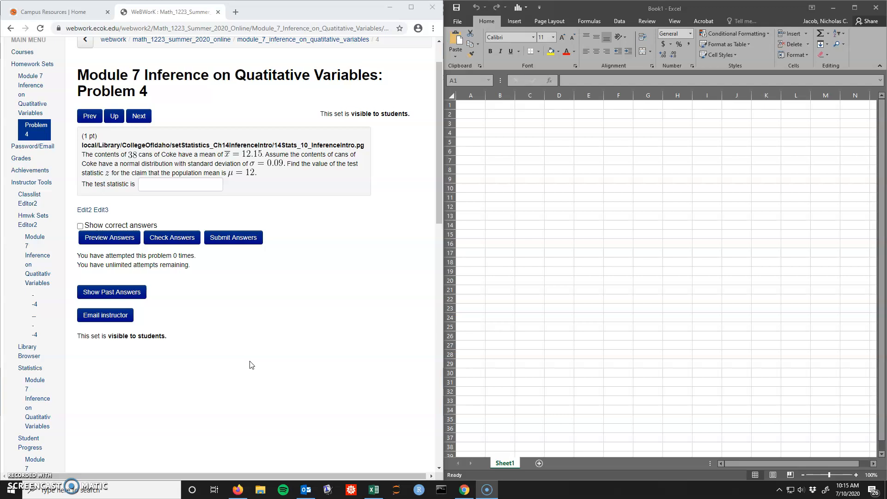
# Step: Enter the heading "x bar" with 12.15 in A1:A2 and the heading "mu" with 12 in B1:B2
pyautogui.click(476, 108)
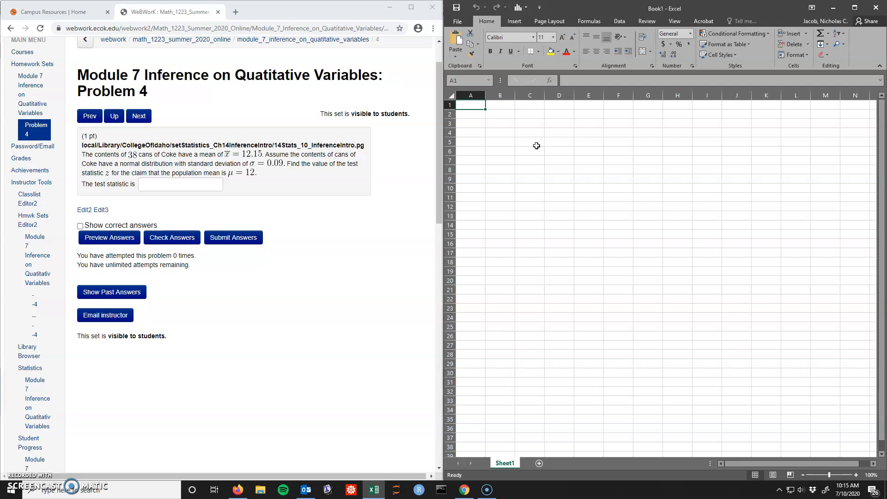
pyautogui.write('x bar')
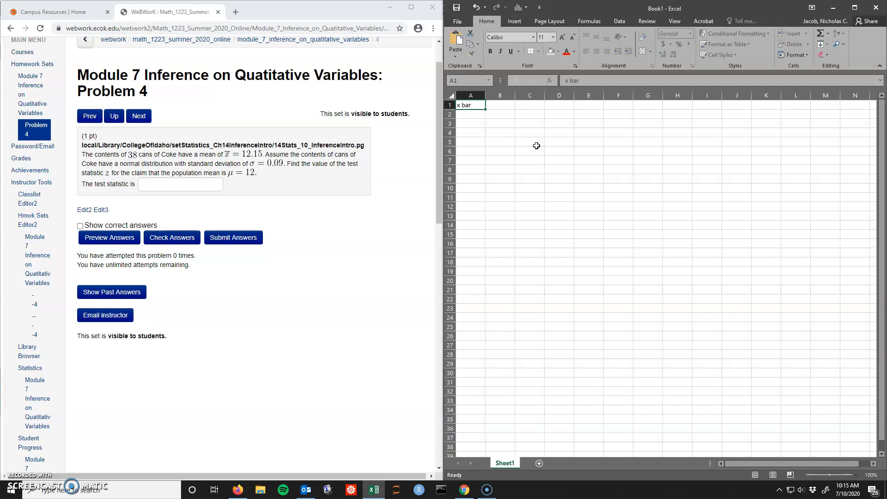
pyautogui.press('Return')
pyautogui.write('12.15')
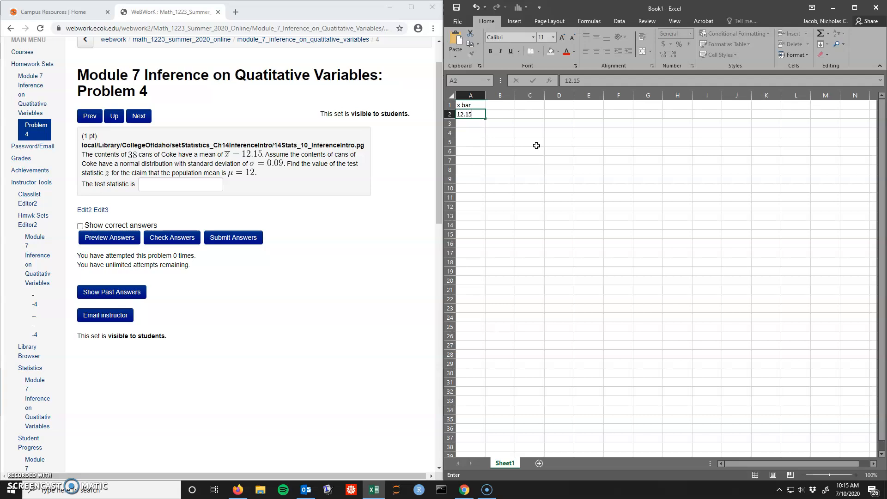
pyautogui.press('Tab')
pyautogui.press('Up')
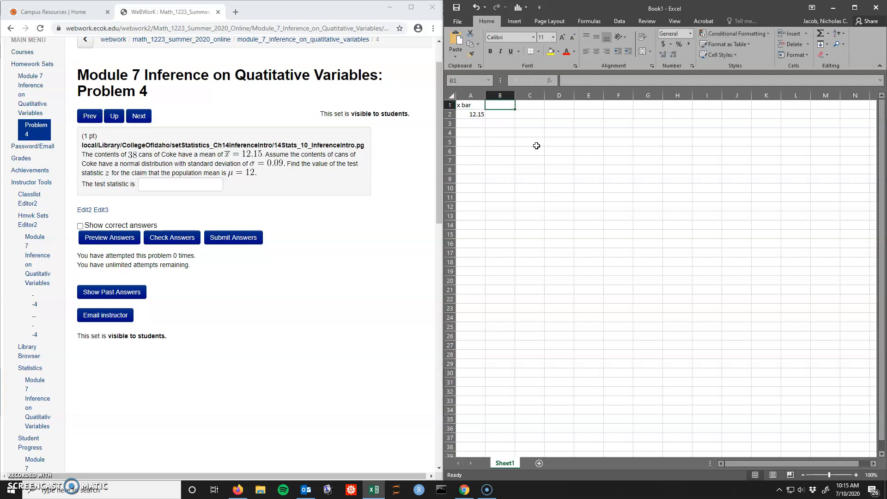
pyautogui.write('mu')
pyautogui.press('Return')
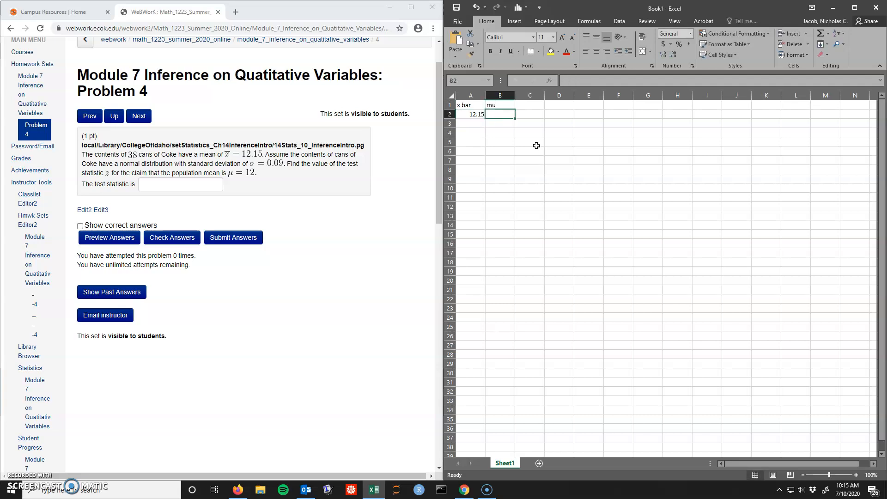
pyautogui.write('12')
pyautogui.press('Tab')
# Step: Enter the heading "sigma" with 0.09 in C1:C2 and the heading "n" with 38 in D1:D2
pyautogui.press('Up')
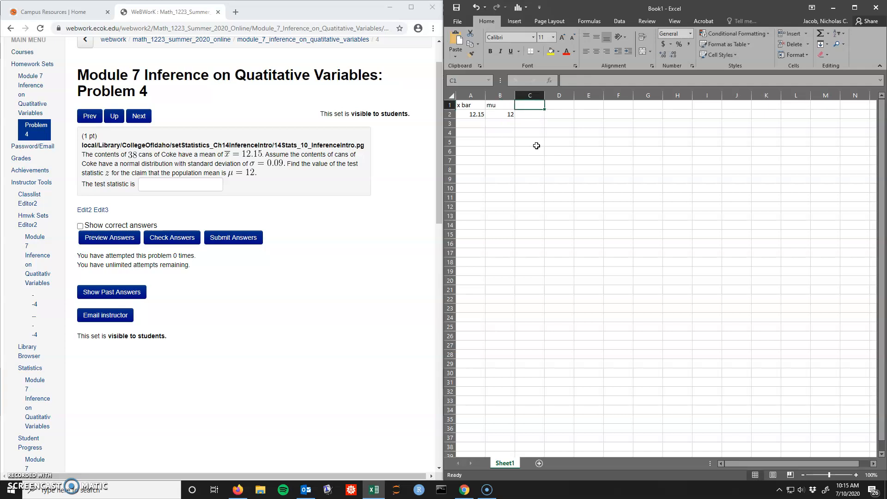
pyautogui.write('sigma')
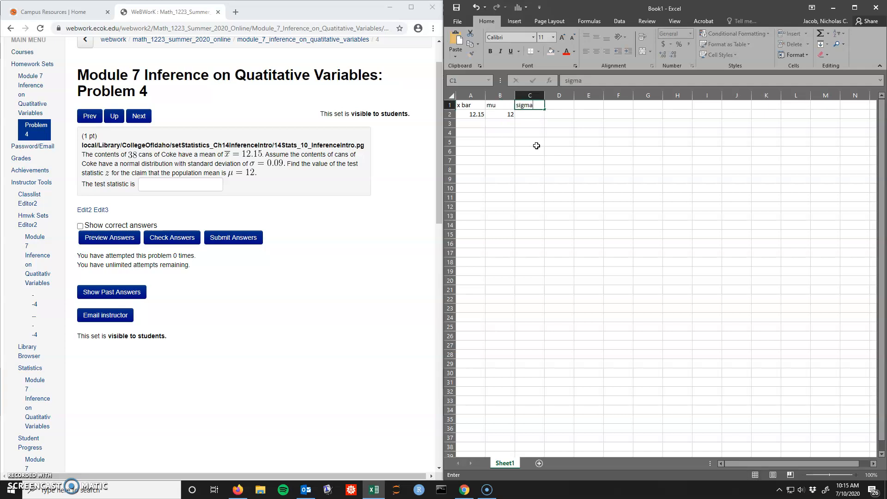
pyautogui.press('Return')
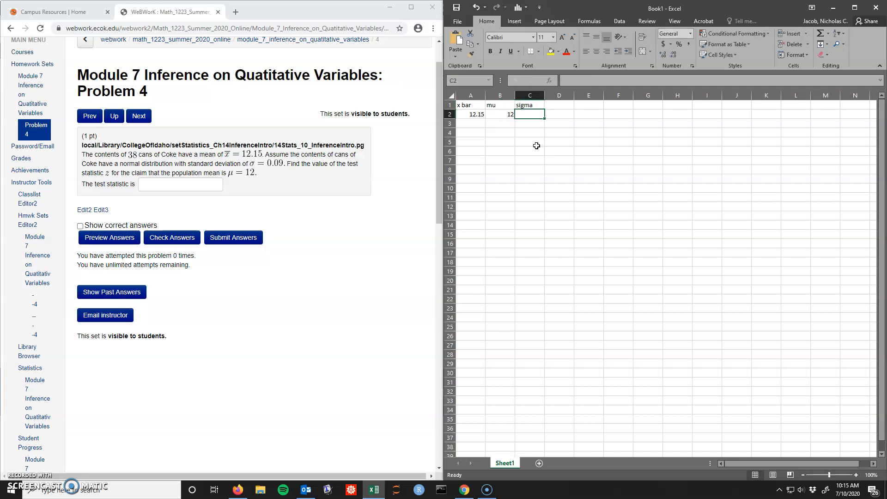
pyautogui.write('0.09')
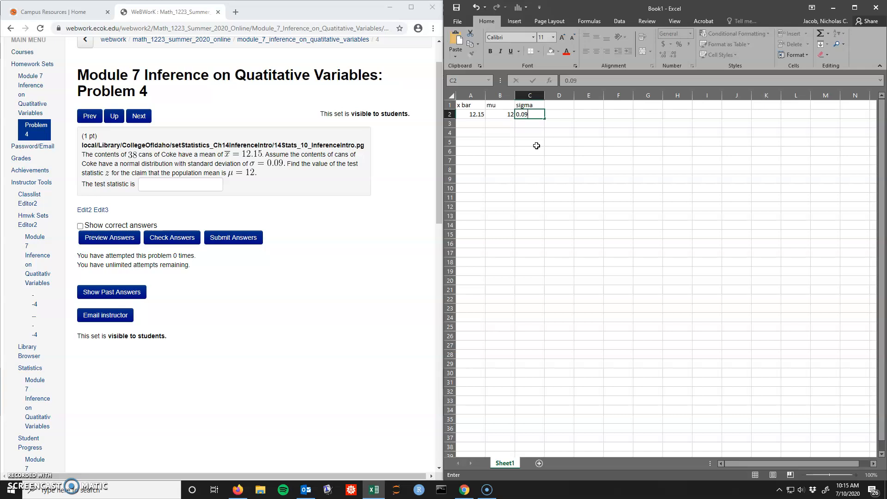
pyautogui.press('Tab')
pyautogui.press('Up')
pyautogui.write('n')
pyautogui.press('Return')
pyautogui.write('38')
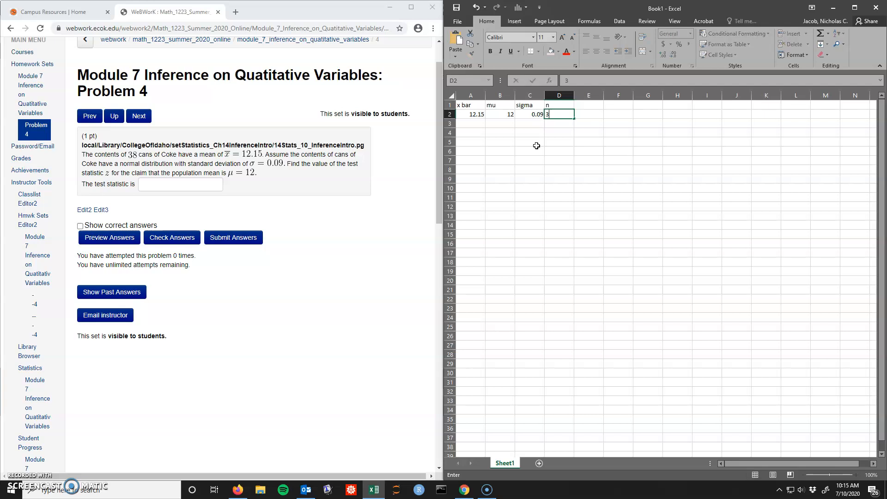
pyautogui.press('Return')
# Step: Label cell B4 "z" and write the formula note "(x bar - mu)/SE" as text in B5
pyautogui.press('Down')
pyautogui.press('Left')
pyautogui.press('Left')
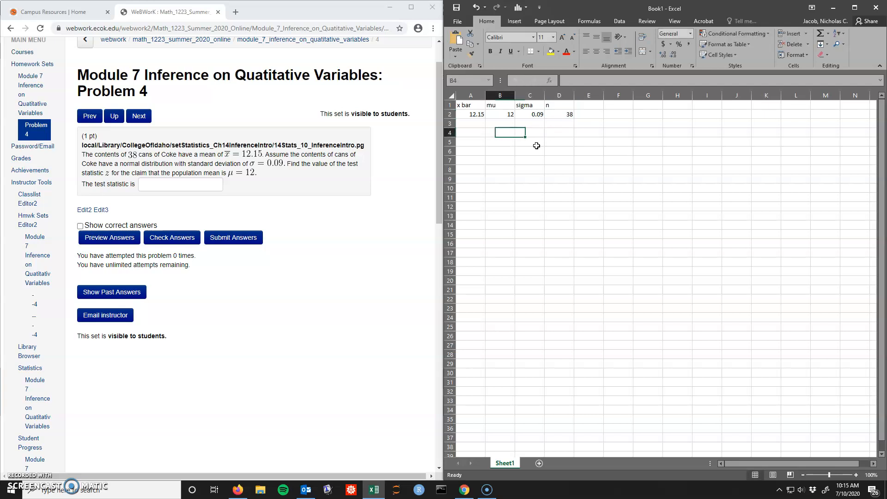
pyautogui.write('z')
pyautogui.press('Return')
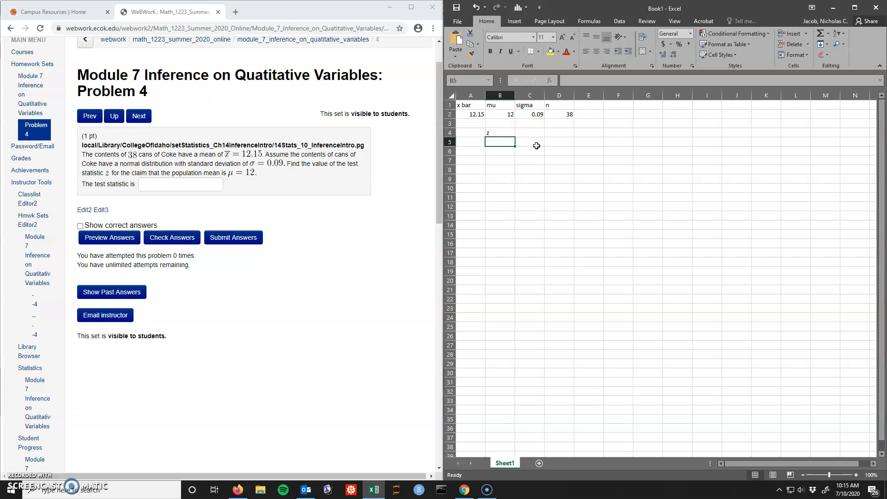
pyautogui.write('x')
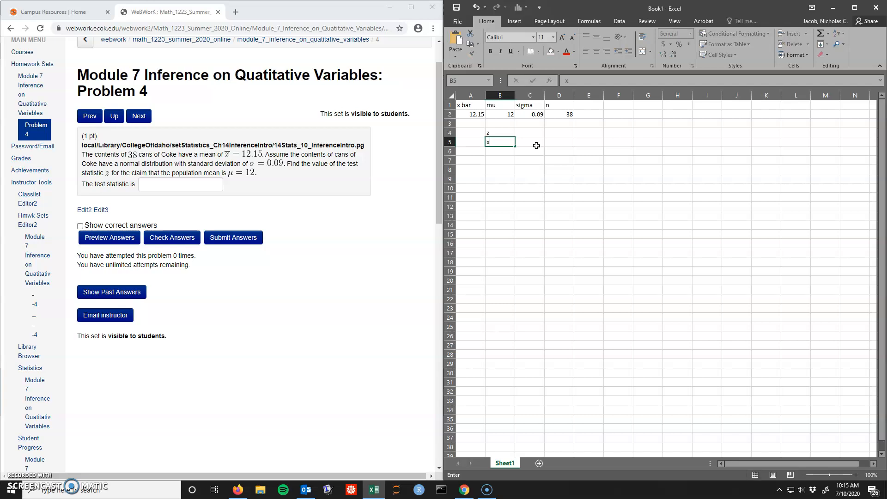
pyautogui.write(' bar - mu')
pyautogui.click(566, 80)
pyautogui.write('(')
pyautogui.write('SE')
pyautogui.hotkey('ctrl', 'Return')
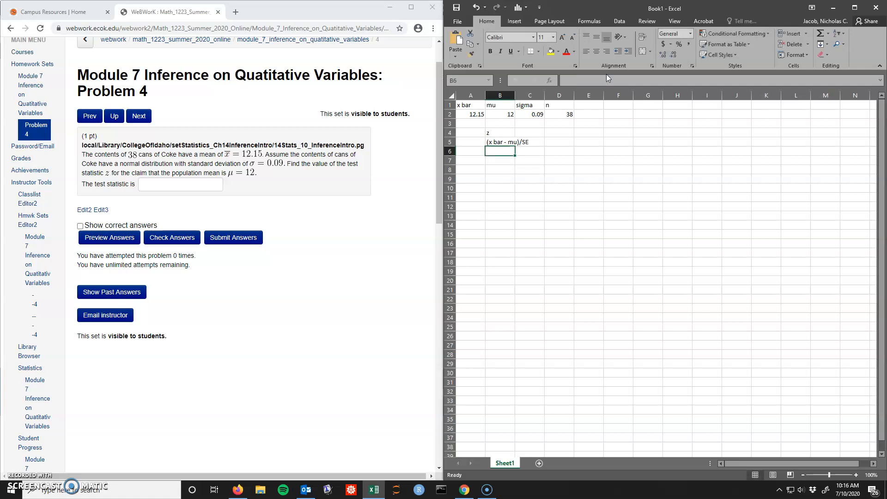
# Step: Label cell A4 "SE" for the standard error
pyautogui.press('Left')
pyautogui.press('Up')
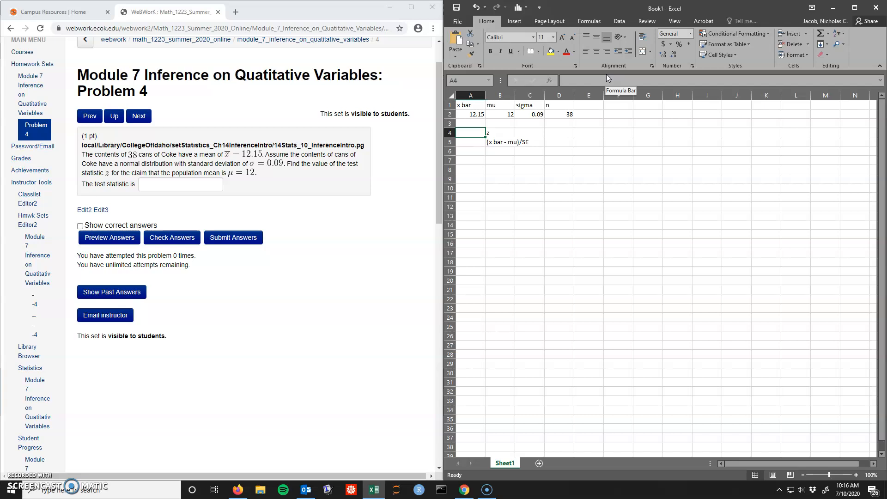
pyautogui.write('SE')
pyautogui.press('Return')
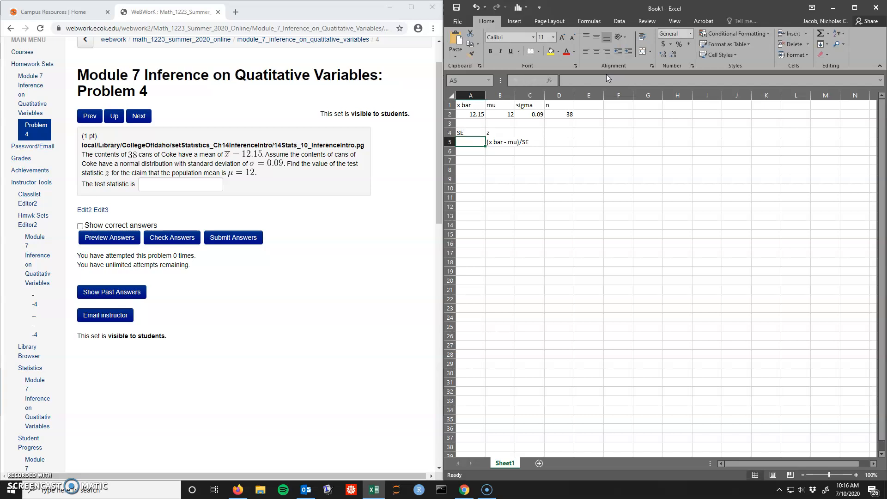
pyautogui.write('=')
pyautogui.press('Up')
pyautogui.press('Up')
pyautogui.press('Down')
pyautogui.press('Down')
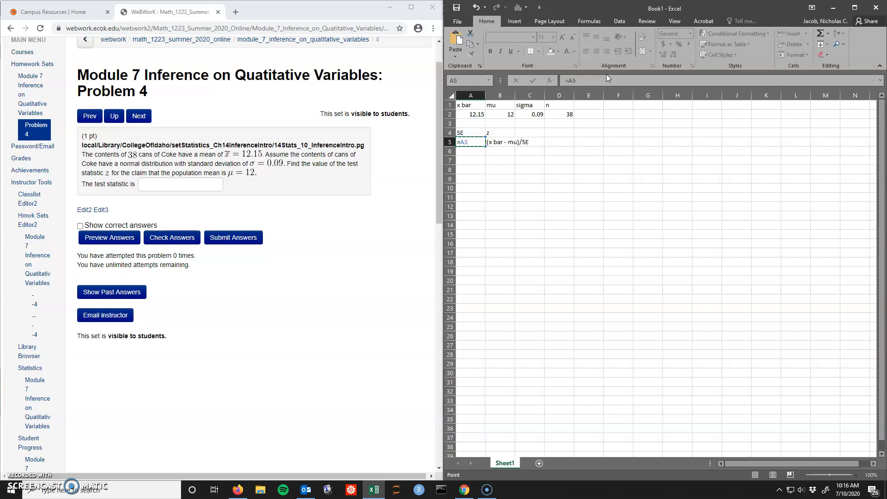
pyautogui.click(583, 80)
pyautogui.press('BackSpace')
pyautogui.press('BackSpace')
pyautogui.press('BackSpace')
# Step: Write the standard error formula note "Sigma/sqrt n" as text in A5
pyautogui.write('Sigma/')
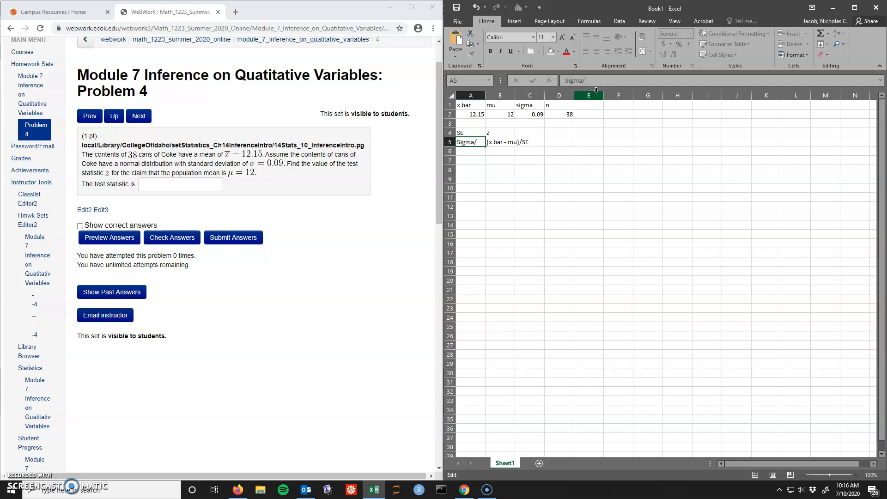
pyautogui.write('srqrt n')
pyautogui.press('Return')
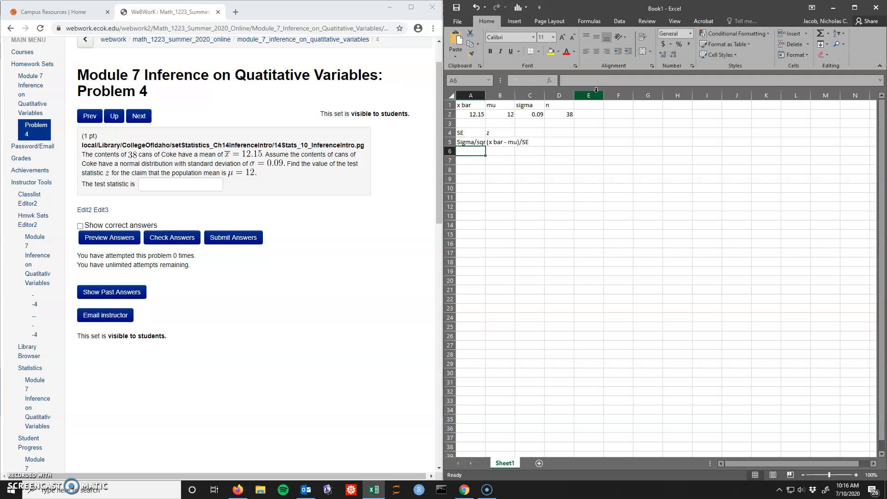
# Step: Calculate the standard error in A6 with a formula dividing sigma by the square root of n, =C2/sqrt(D2)
pyautogui.write('=')
pyautogui.click(535, 114)
pyautogui.write('/')
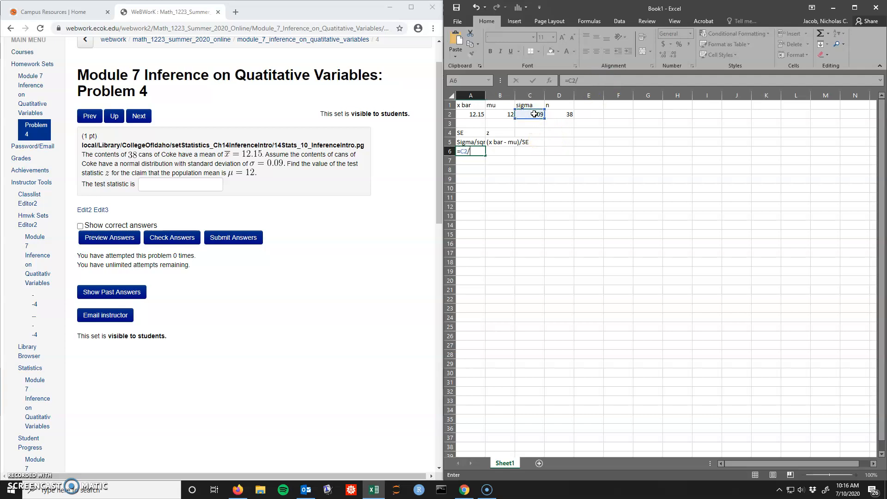
pyautogui.write('sqrt(')
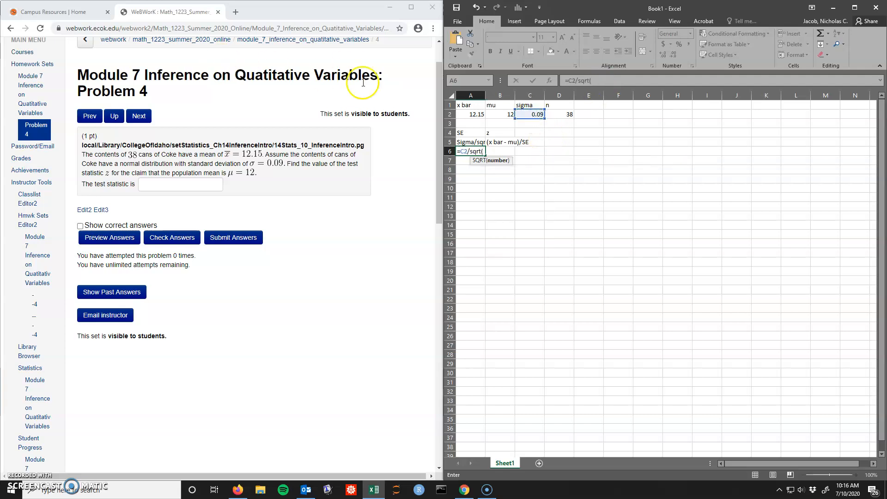
pyautogui.click(571, 111)
pyautogui.press('Return')
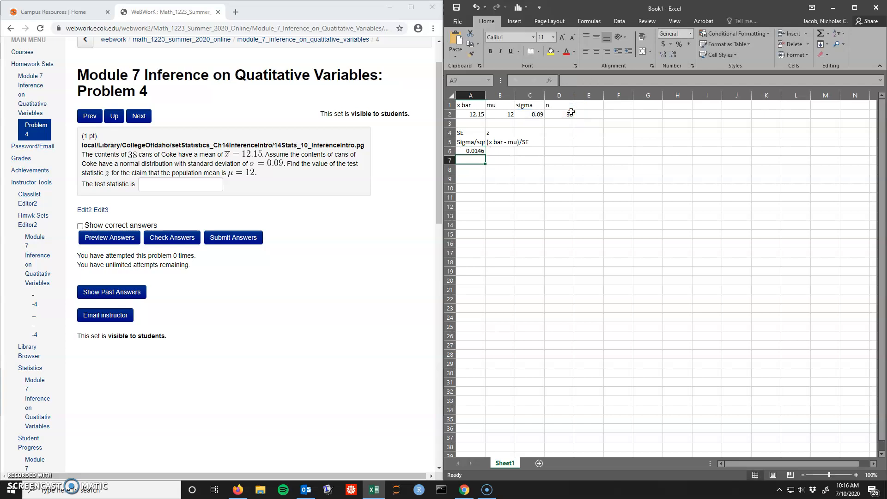
# Step: Calculate the z test statistic in B6 with the formula =(A2-B2)/A6
pyautogui.press('Up')
pyautogui.press('Right')
pyautogui.write('=')
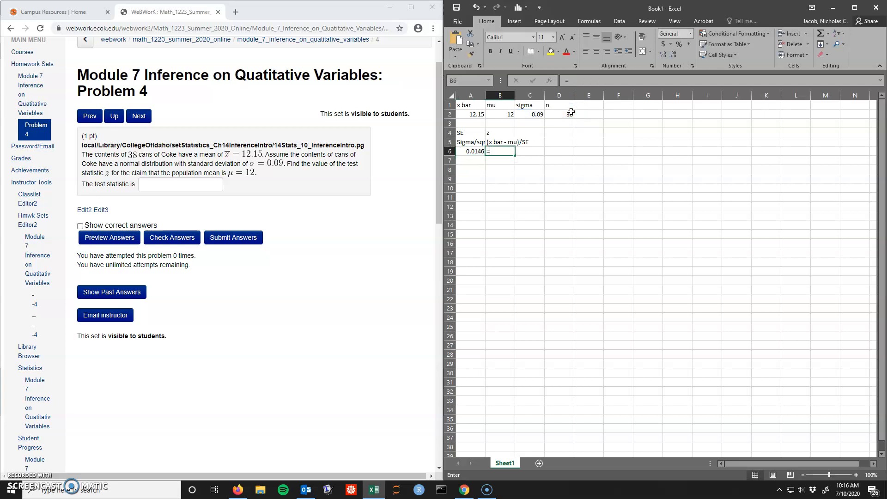
pyautogui.write('(')
pyautogui.click(479, 114)
pyautogui.write('-')
pyautogui.click(505, 114)
pyautogui.write(')/')
pyautogui.click(473, 154)
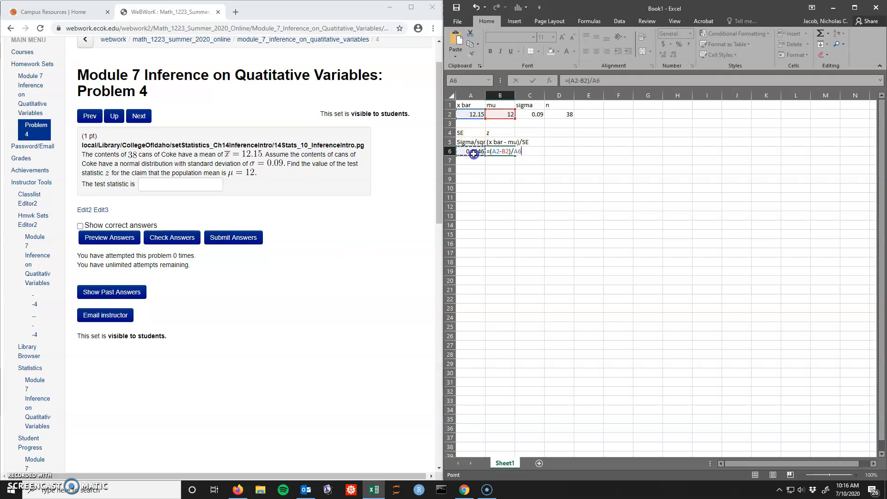
pyautogui.press('Return')
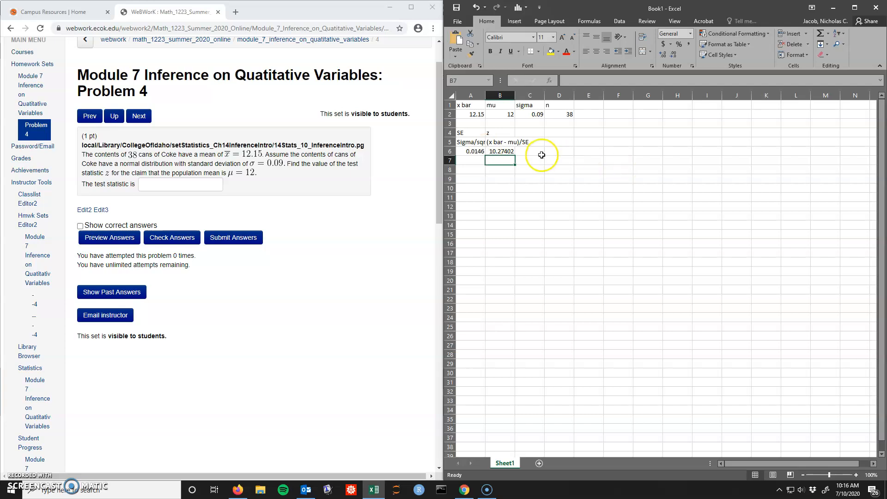
# Step: Copy the z value from B6 into the test statistic answer in WeBWorK Problem 4 and submit the answer
pyautogui.click(497, 153)
pyautogui.rightClick(497, 153)
pyautogui.click(517, 167)
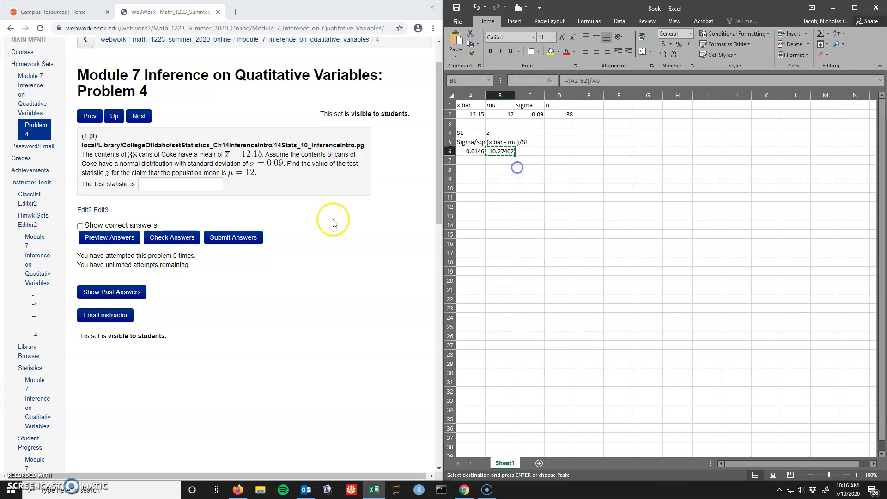
pyautogui.click(179, 184)
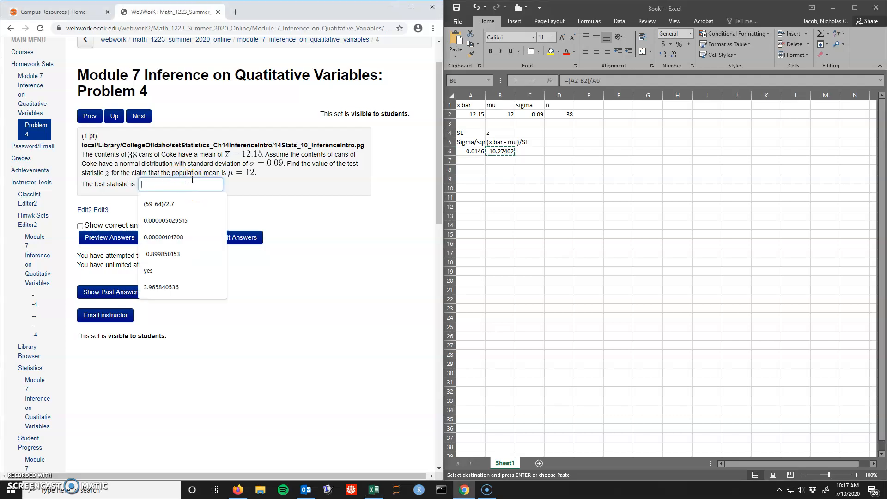
pyautogui.hotkey('ctrl', 'v')
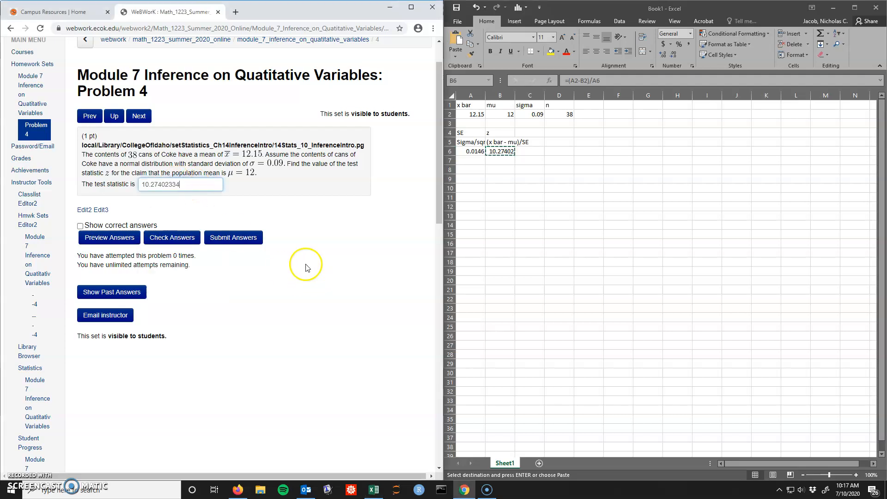
pyautogui.click(254, 240)
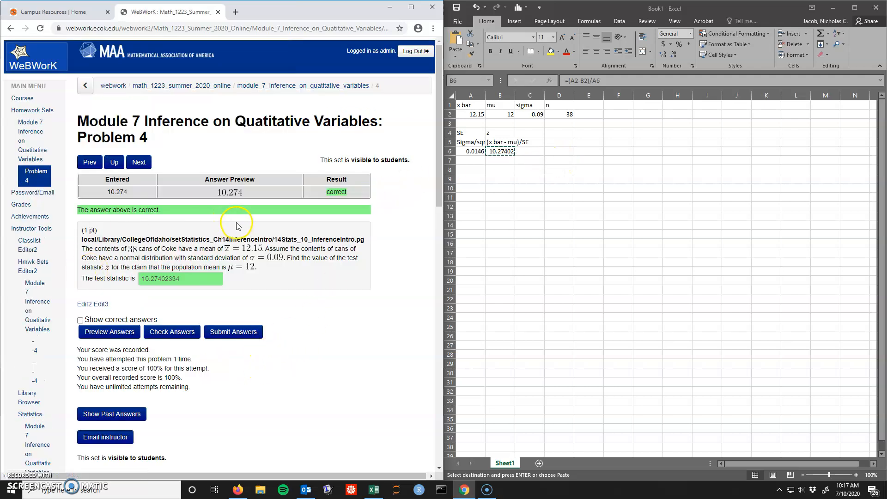
# Step: In Excel cell B8, calculate the cumulative standard normal probability of z with =norm.s.dist(B6,TRUE)
pyautogui.click(510, 167)
pyautogui.click(509, 167)
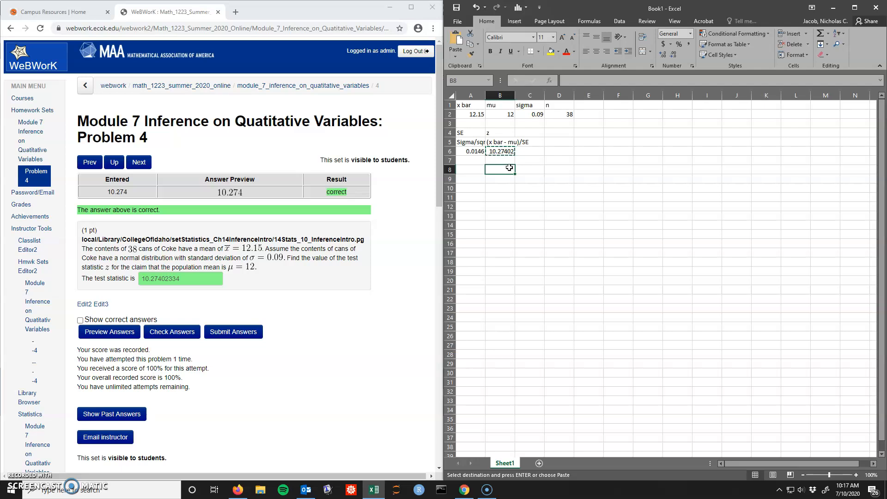
pyautogui.write('=')
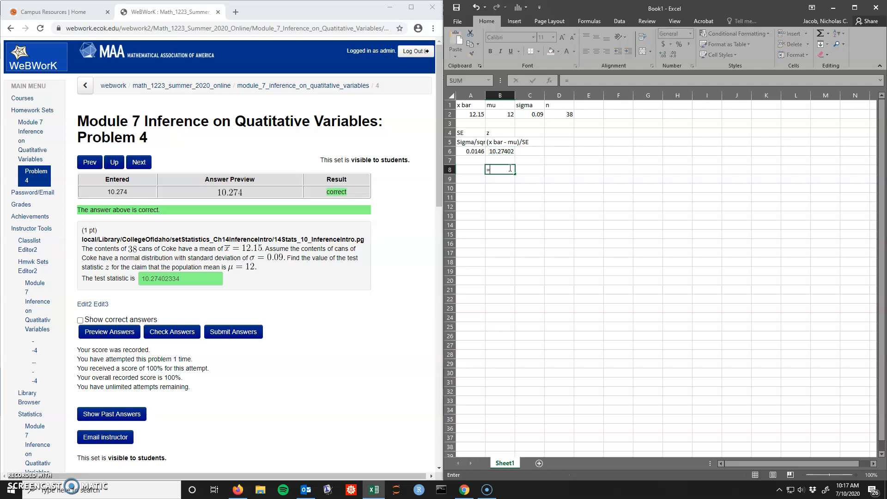
pyautogui.write('norm.s')
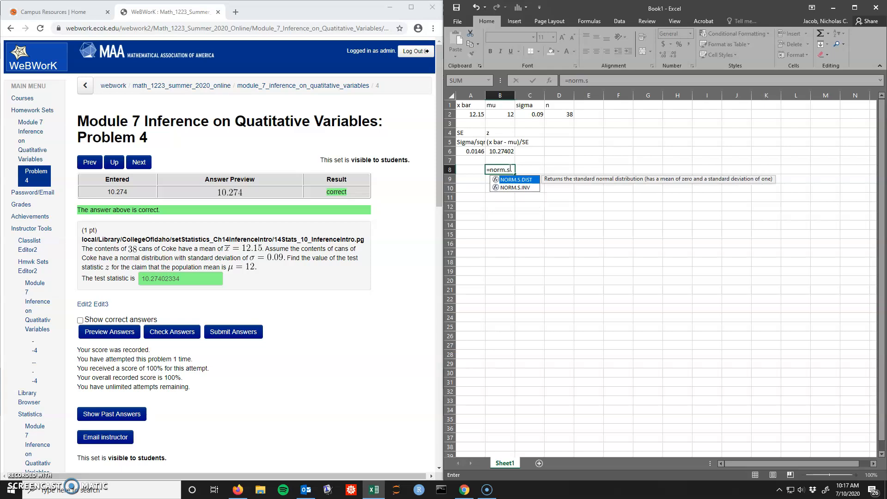
pyautogui.write('.dist')
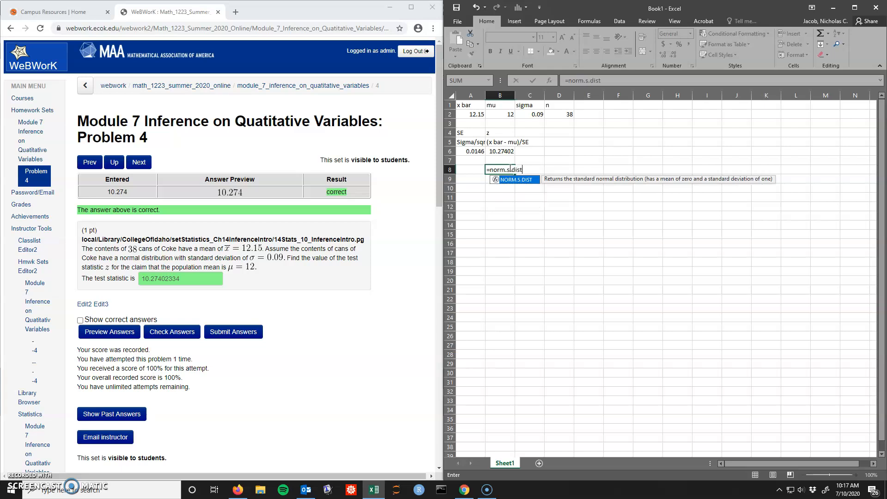
pyautogui.write('(')
pyautogui.press('Up')
pyautogui.press('Up')
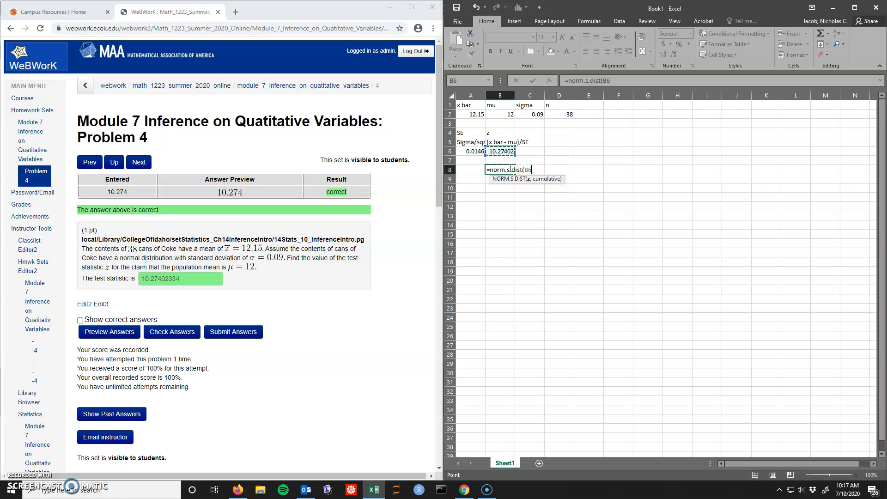
pyautogui.write(',T')
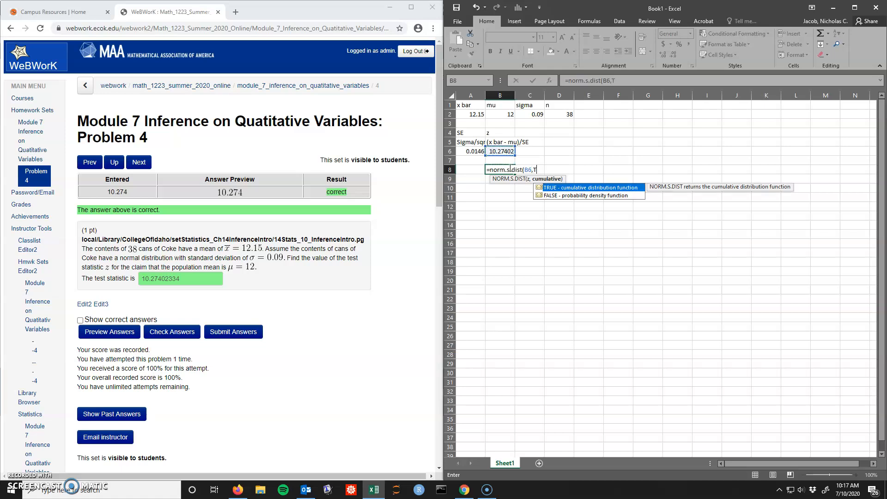
pyautogui.write('RUE)')
pyautogui.press('Return')
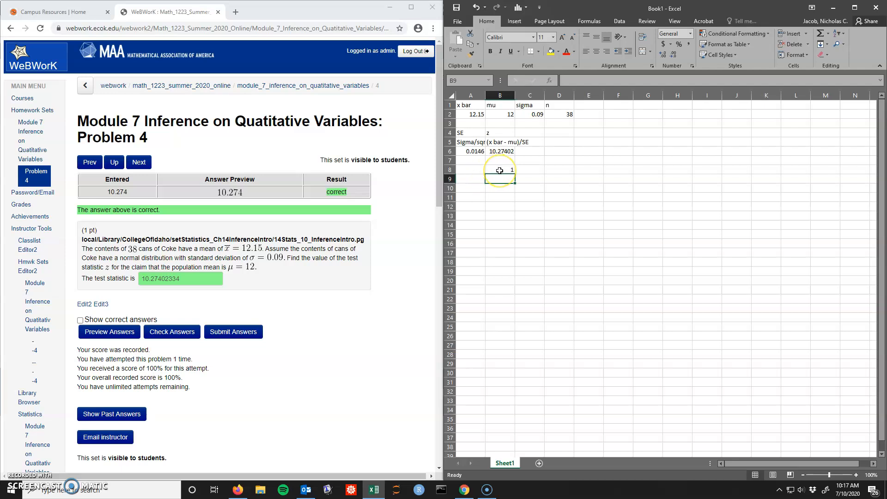
# Step: Calculate the upper-tail probability in B9 by subtracting B8 from 1, =1-B8
pyautogui.write('=1-')
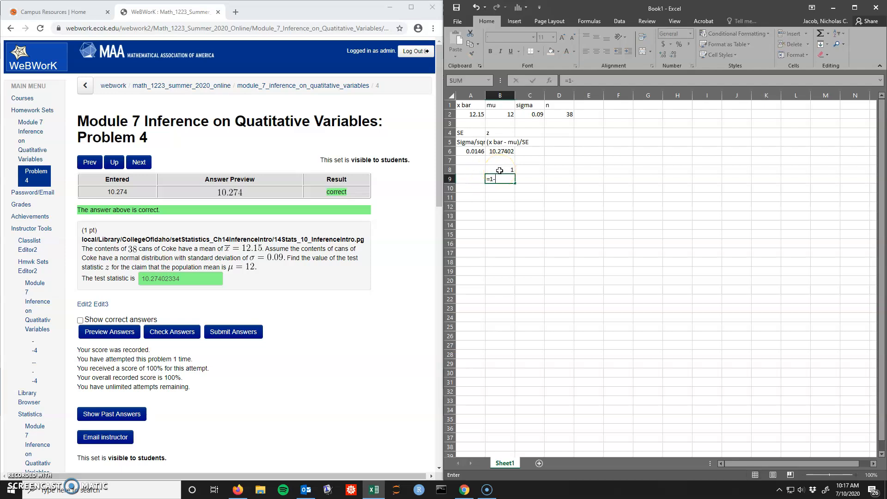
pyautogui.click(499, 170)
pyautogui.press('Return')
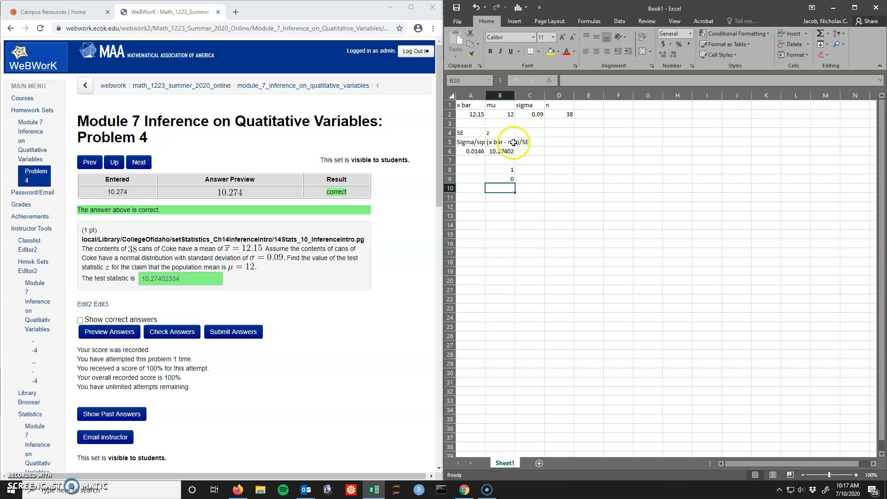
# Step: View the full text of the standard error formula note in A5
pyautogui.click(472, 142)
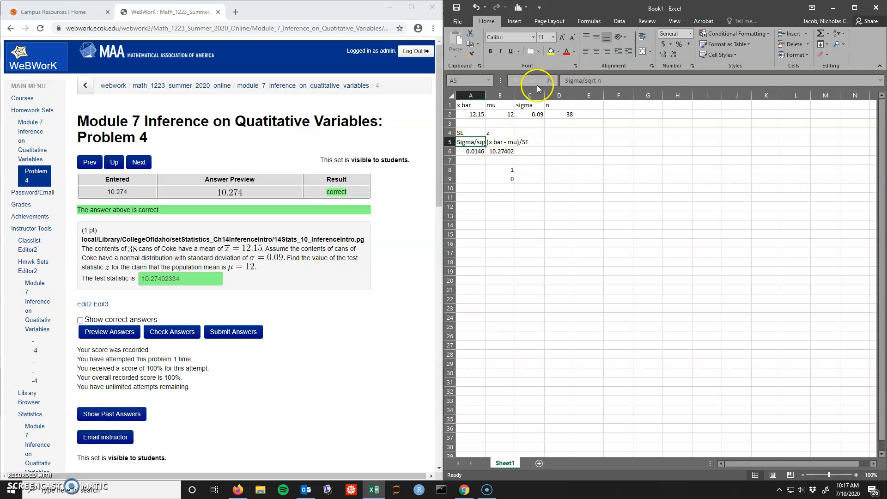